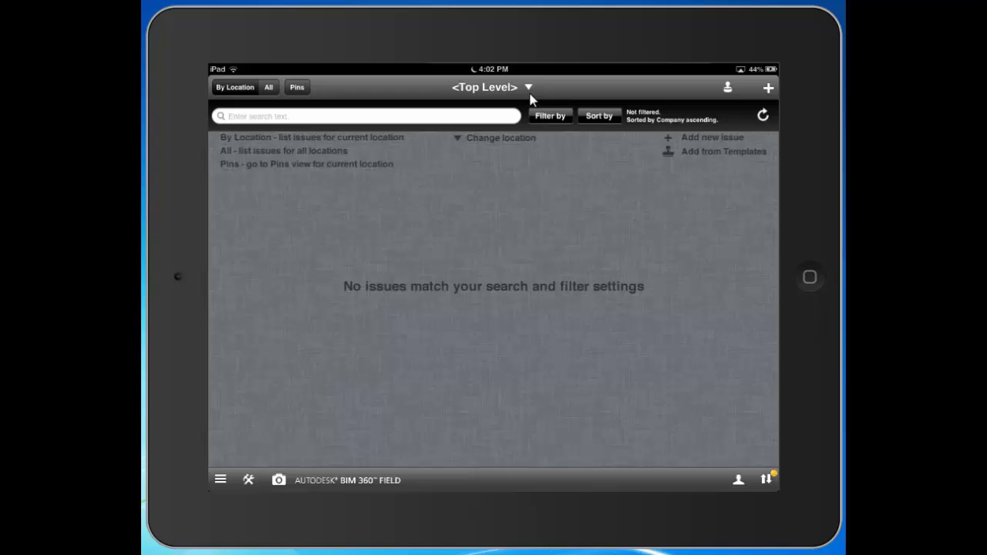
Drill into Building A > Floor 2 > Room 201 to list issues ZB-00179, ZB-00138 and ZB-00139.
click(529, 92)
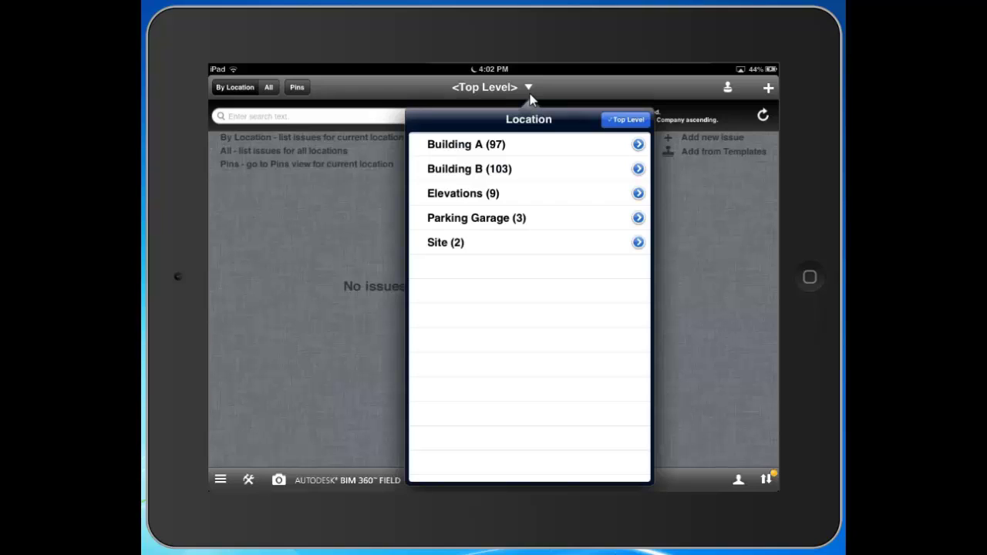
click(638, 146)
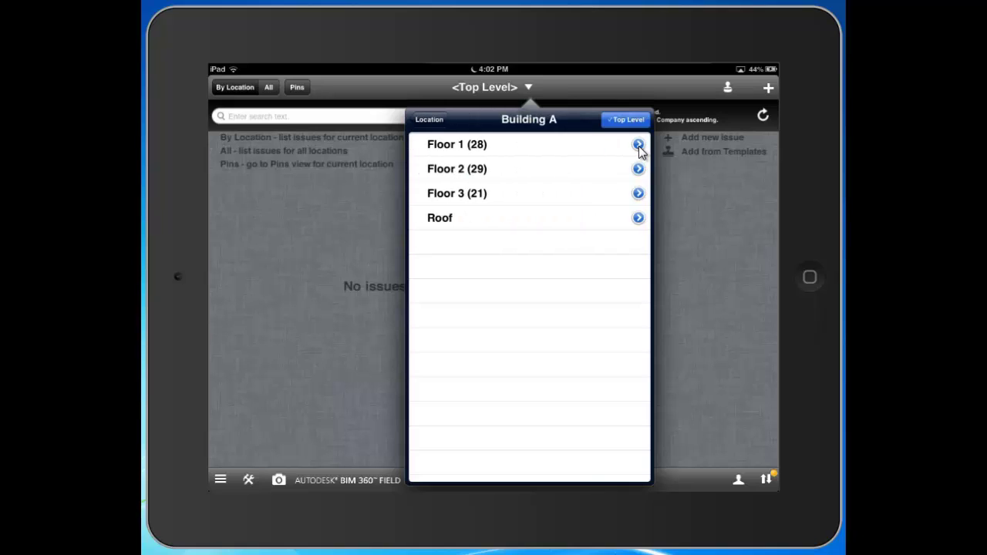
click(639, 146)
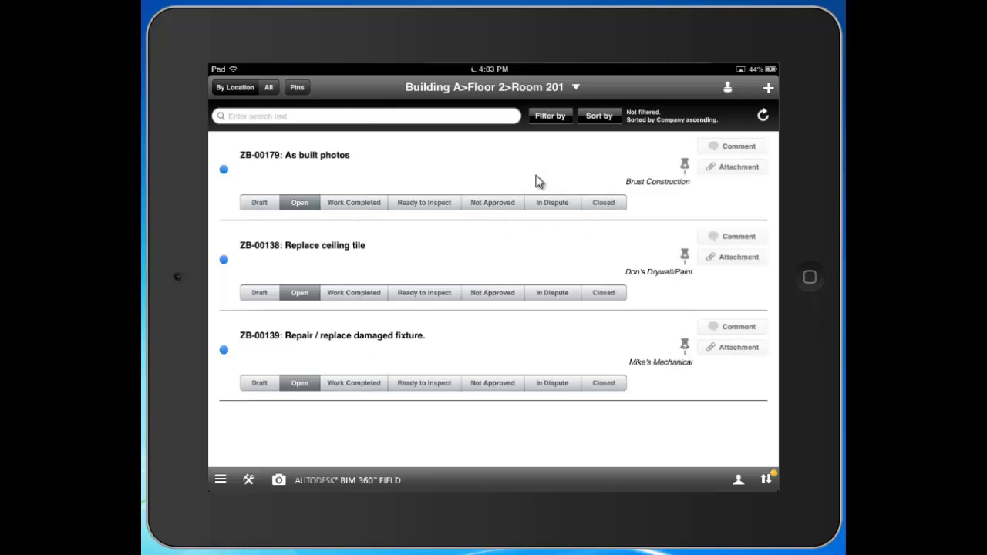
Start a new Room 201 issue and enter the description 'Dent in drywall, patch and paint', fixing typos.
click(768, 90)
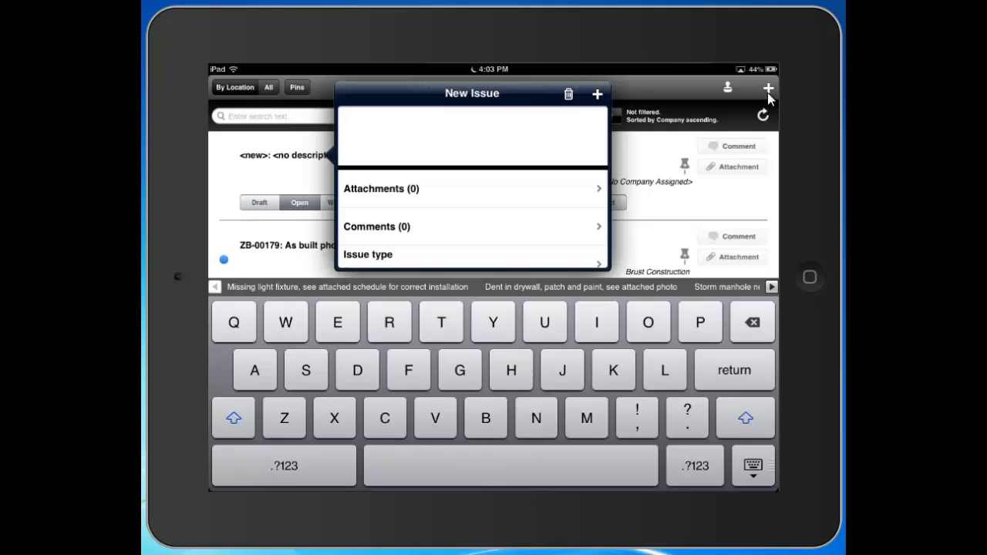
text(Dent )
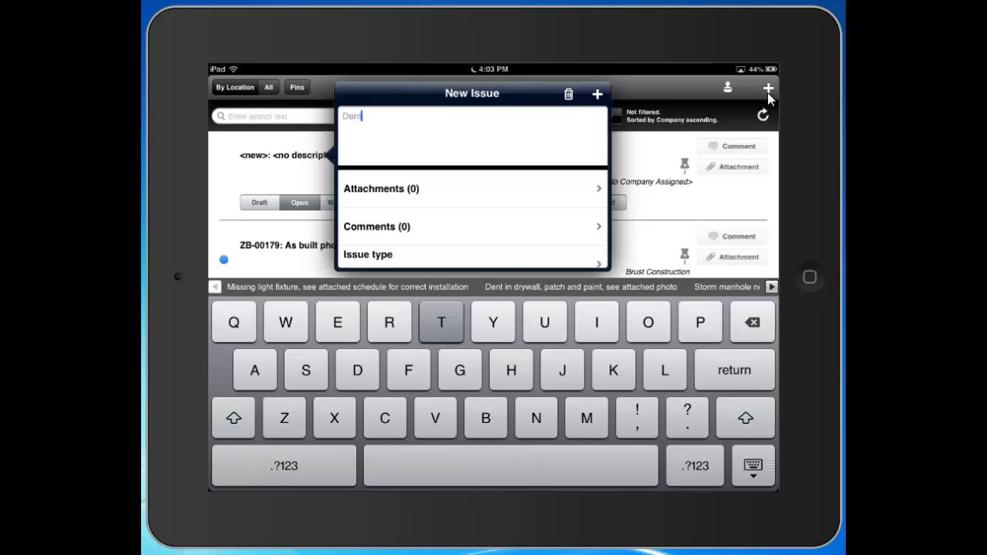
text(inrw)
key(BackSpace)
key(BackSpace)
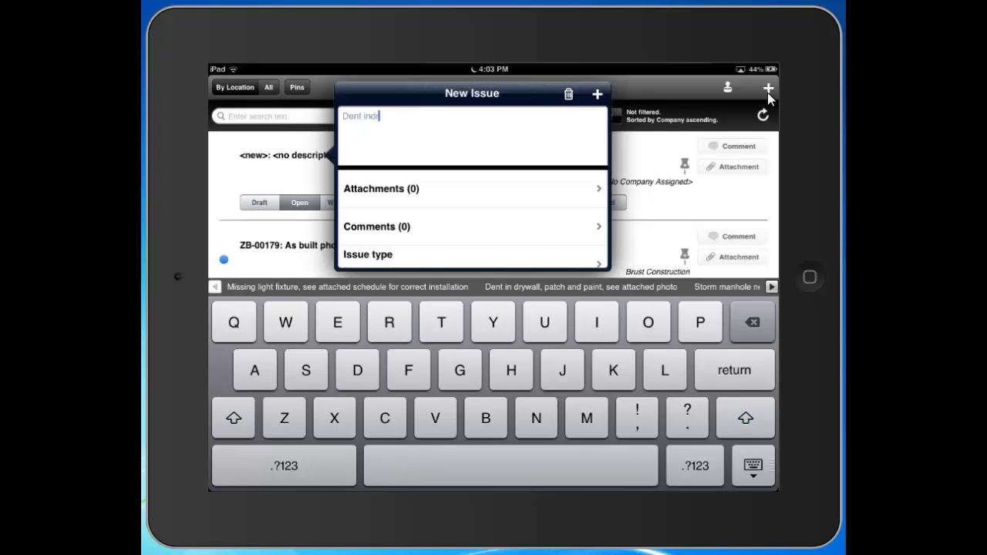
text(drywall)
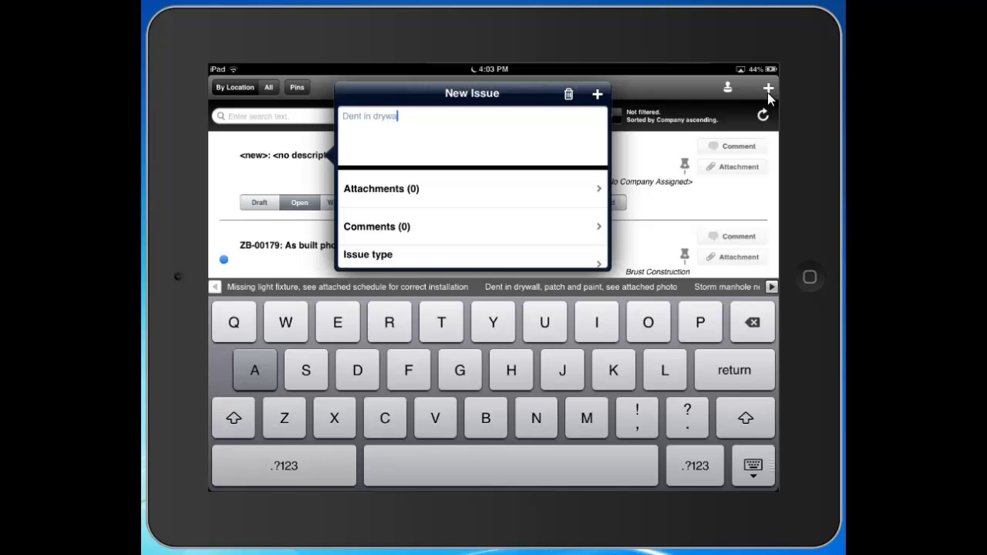
text(, latch)
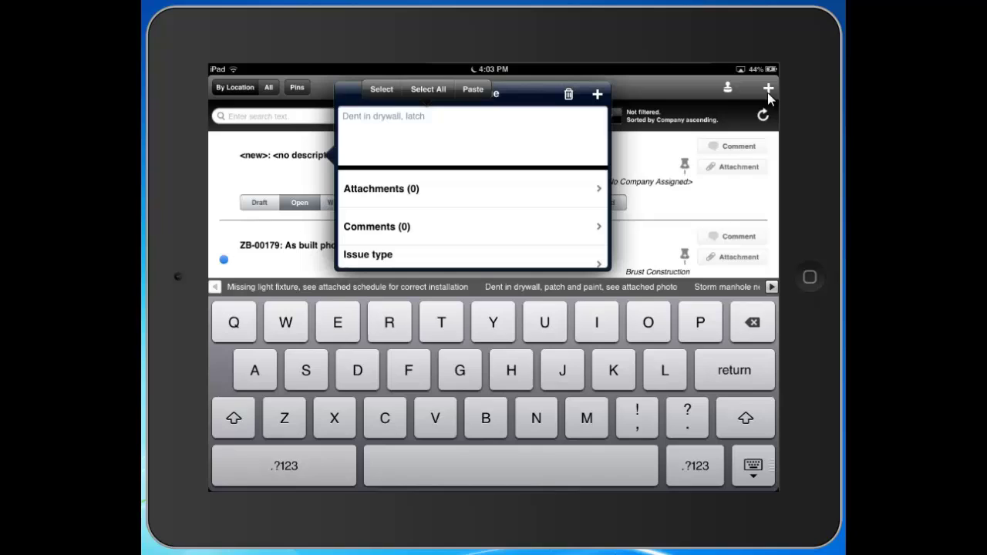
key(BackSpace)
key(BackSpace)
key(BackSpace)
key(BackSpace)
key(BackSpace)
text(p)
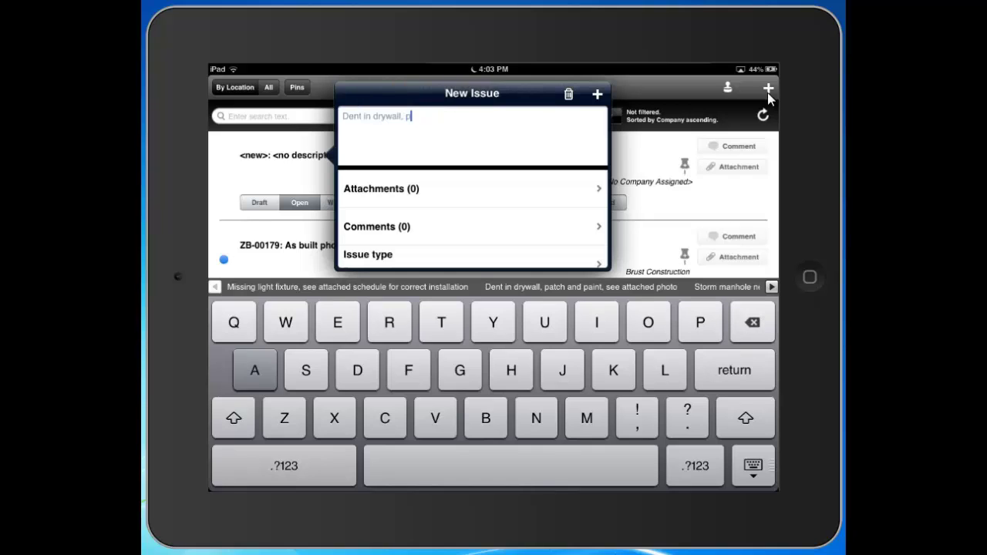
text(atch and paint)
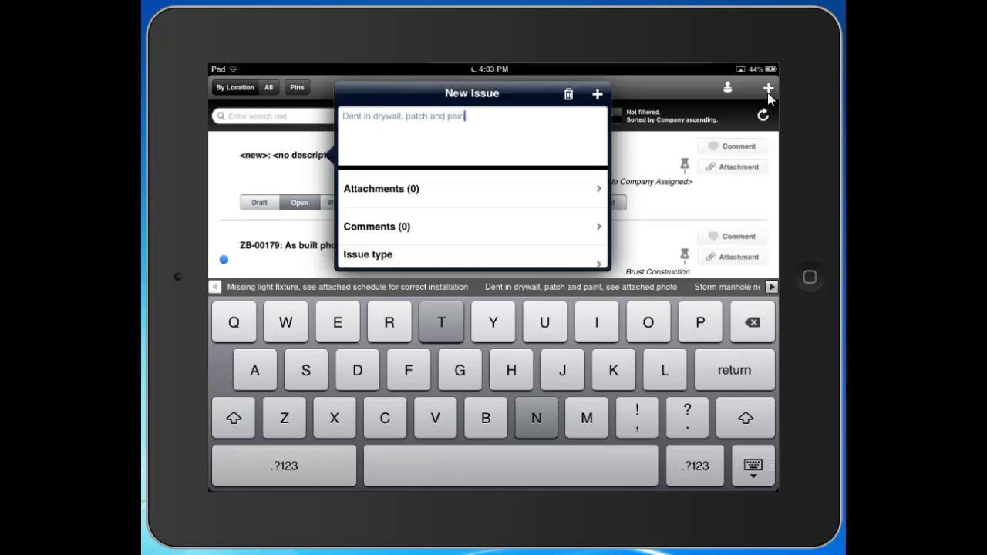
click(753, 468)
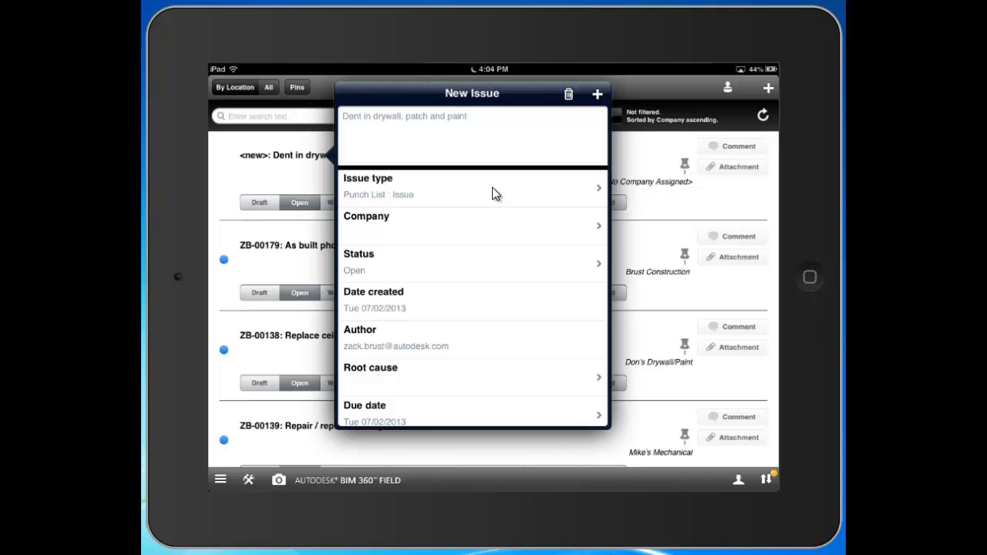
Change the issue type from Punch List : Issue to Work List : Finishes Worklist.
click(495, 193)
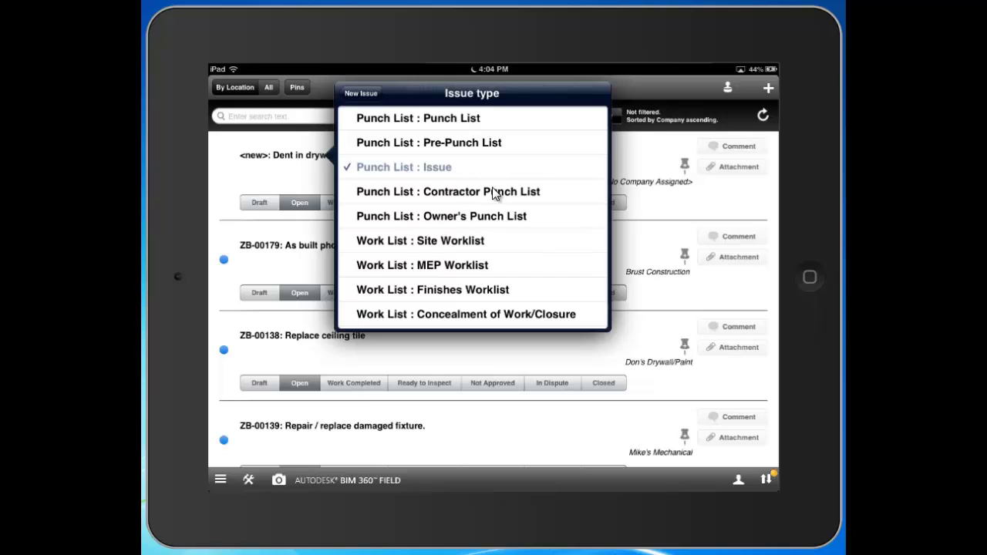
scroll(493, 192, down, 3)
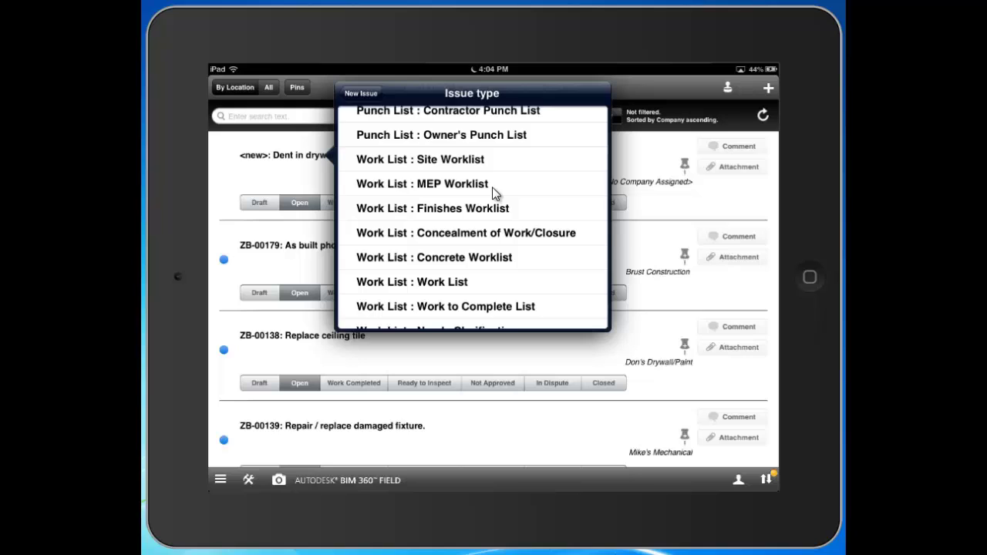
scroll(494, 193, down, 3)
scroll(494, 193, down, 5)
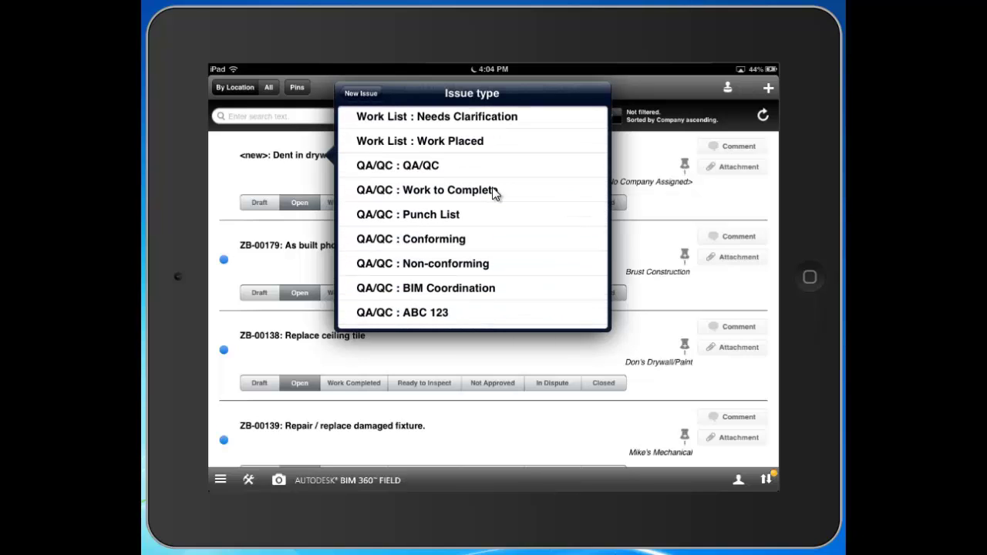
scroll(493, 193, down, 3)
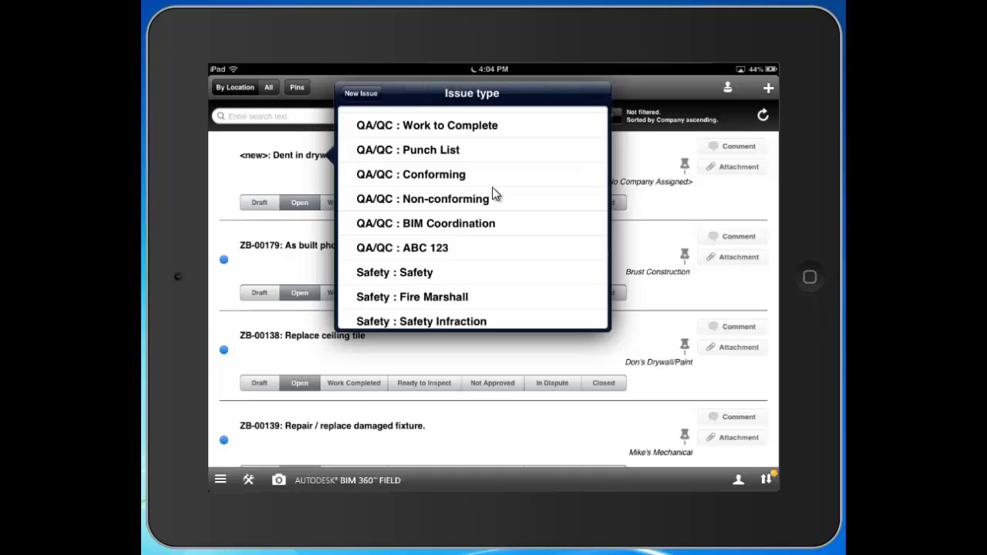
scroll(495, 193, down, 2)
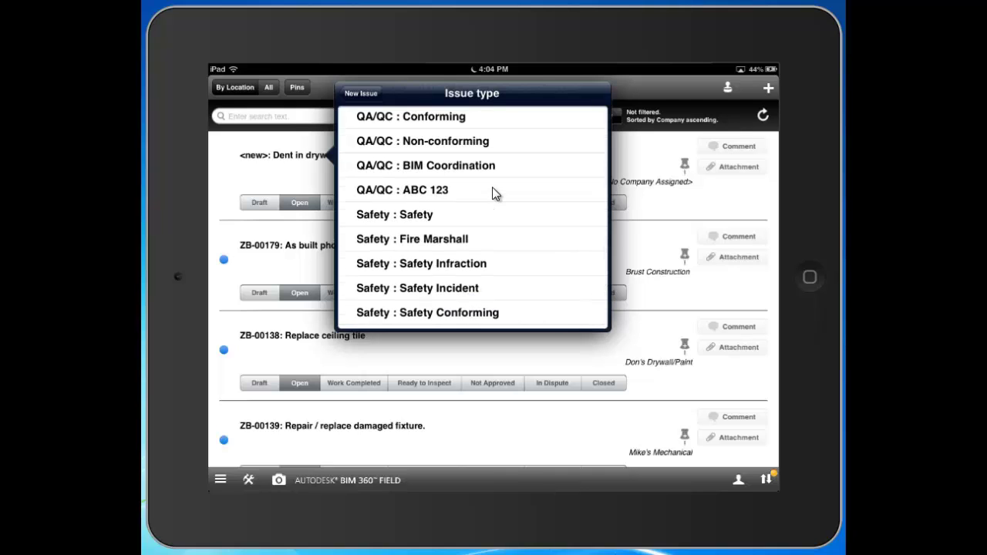
scroll(495, 193, down, 3)
scroll(494, 192, down, 2)
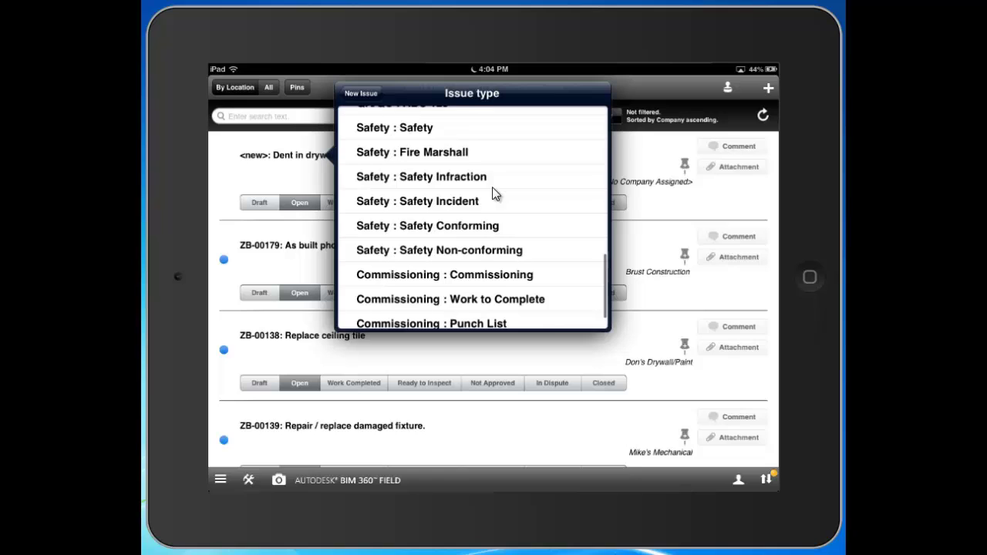
scroll(494, 193, up, 12)
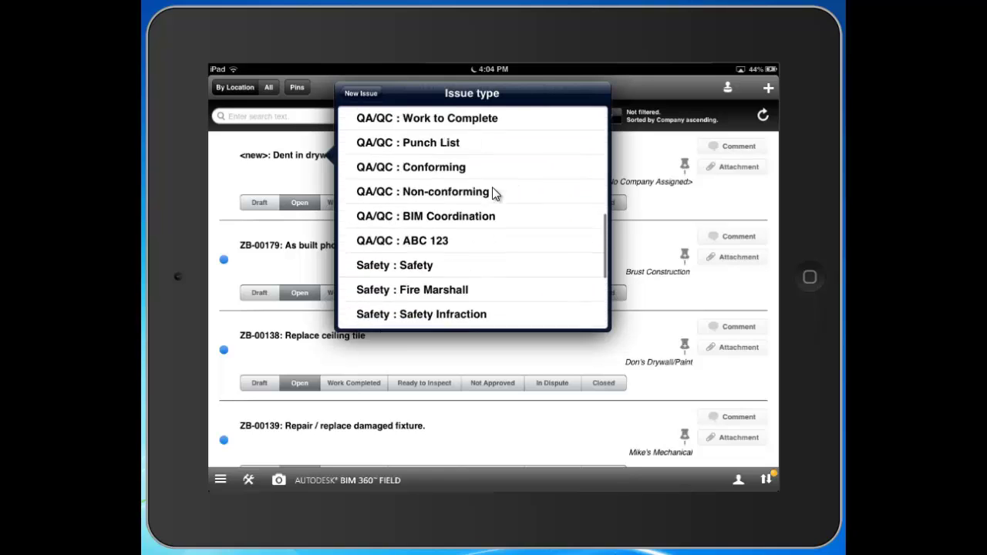
scroll(495, 193, up, 3)
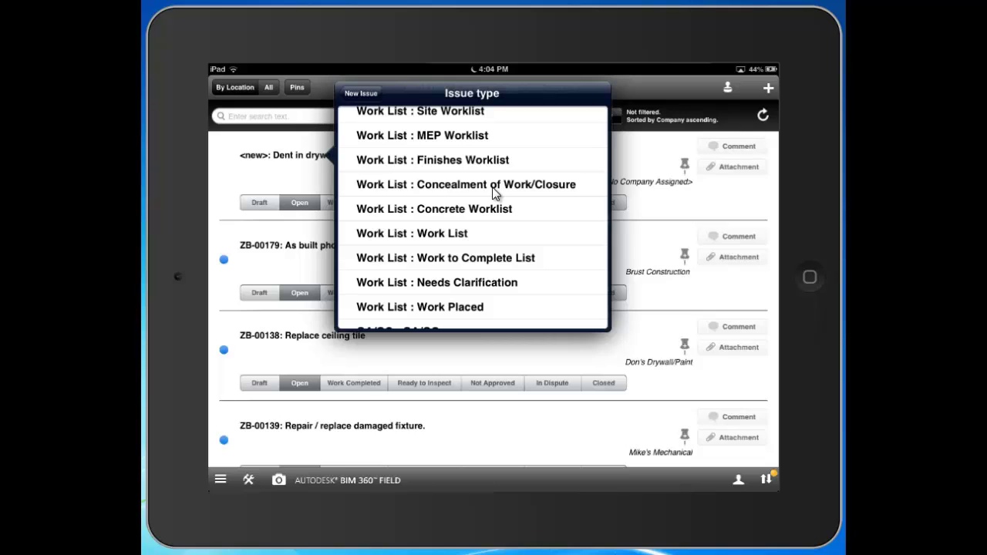
click(494, 192)
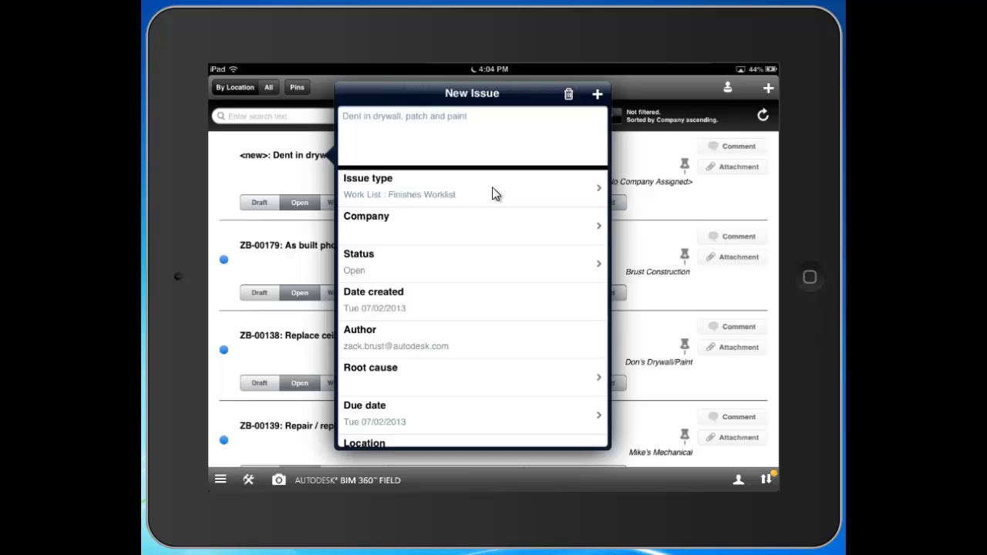
Set the dent issue's company to Don's Drywall/Paint.
click(494, 224)
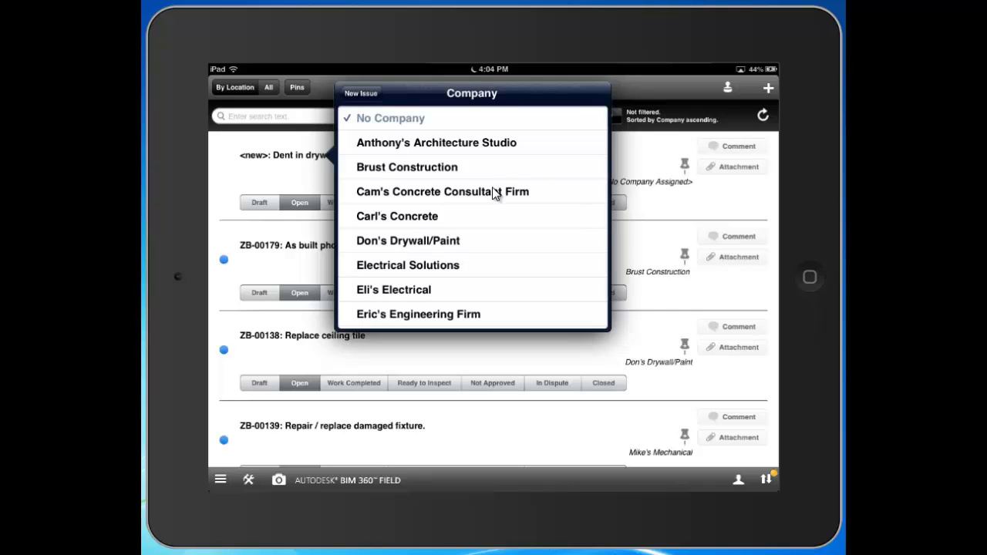
click(408, 241)
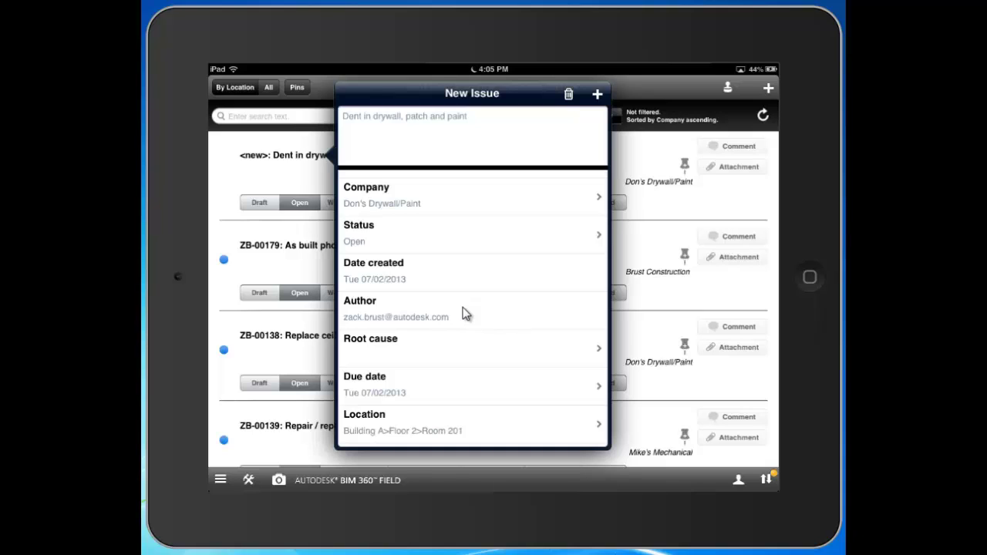
Choose Communication : GC - Arch as the dent issue's root cause.
click(465, 347)
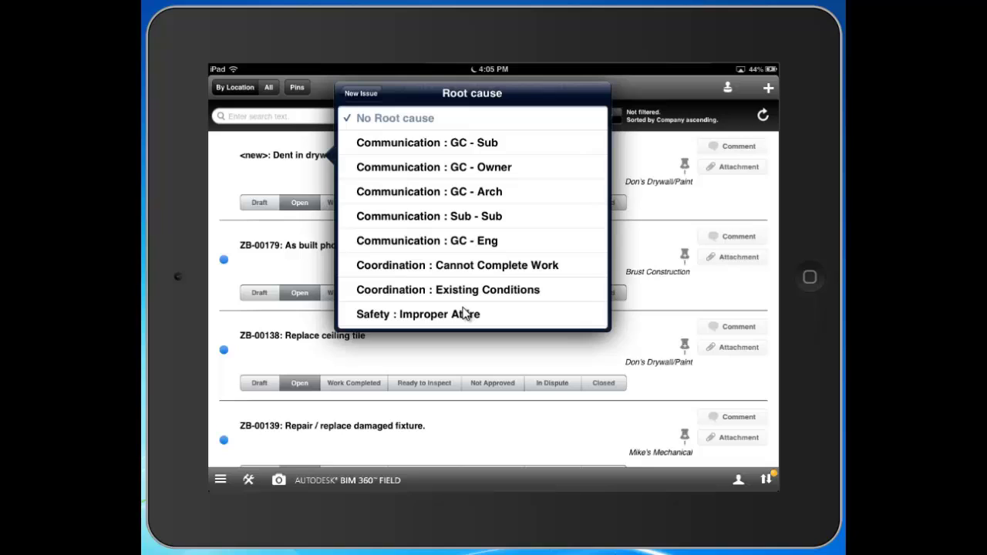
scroll(463, 307, down, 4)
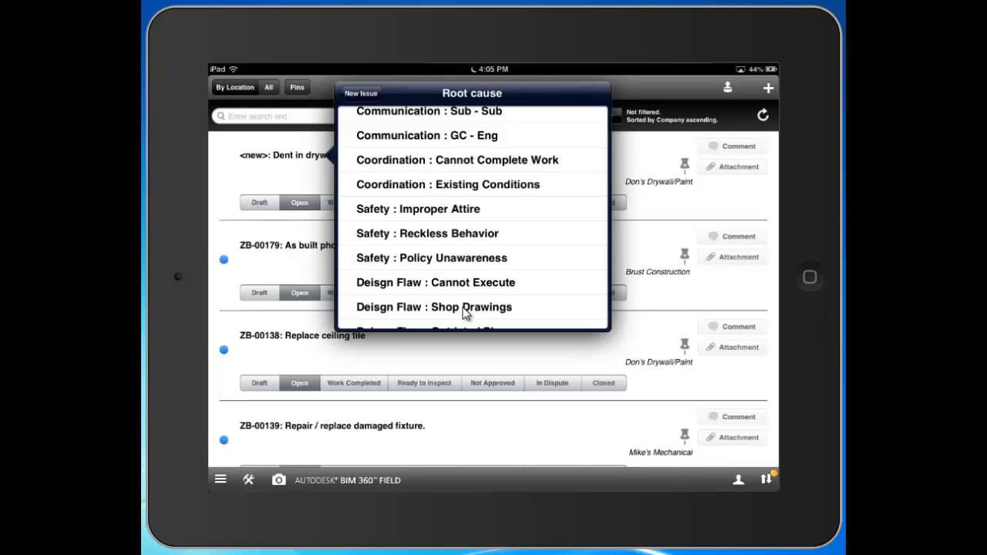
scroll(463, 308, up, 3)
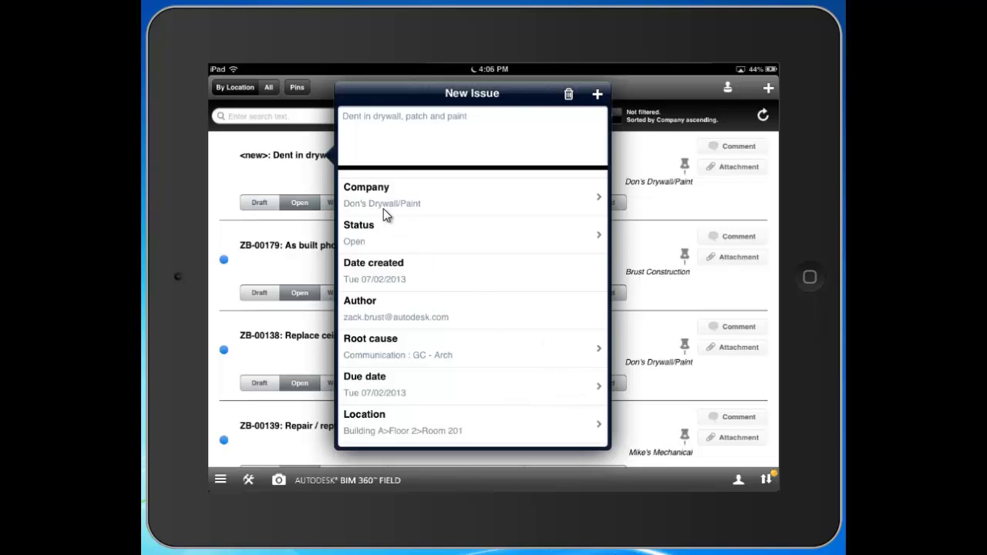
Change the due date from Tue 07/02/2013 to Tue 07/09/2013.
click(455, 391)
click(399, 399)
scroll(400, 405, down, 2)
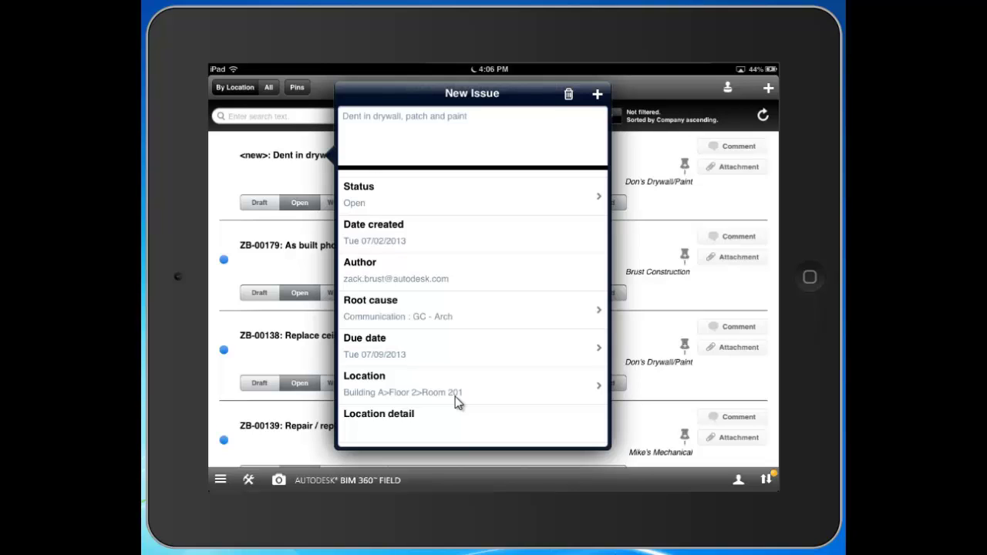
scroll(455, 396, up, 4)
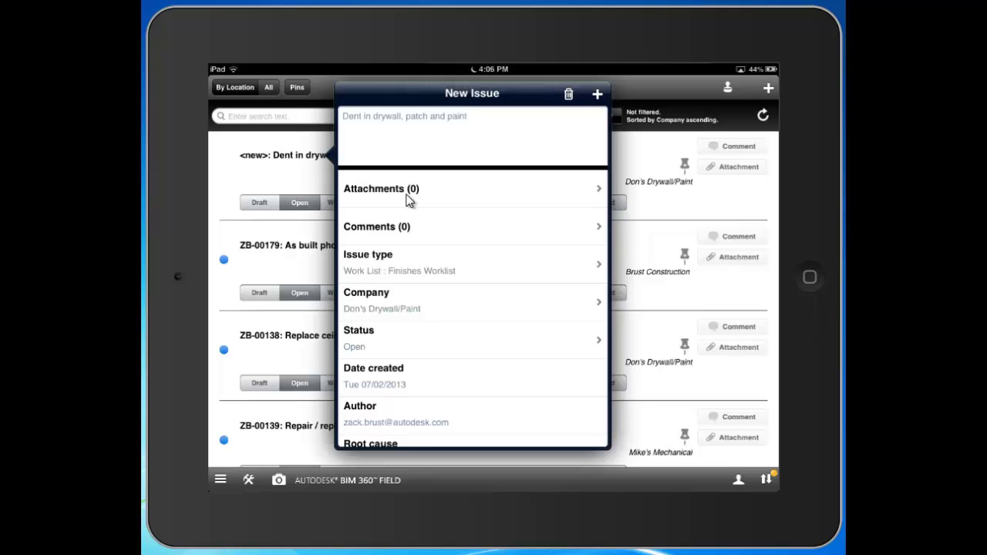
Attach a library photo of the damaged wall to the issue and open it in the markup viewer.
click(408, 193)
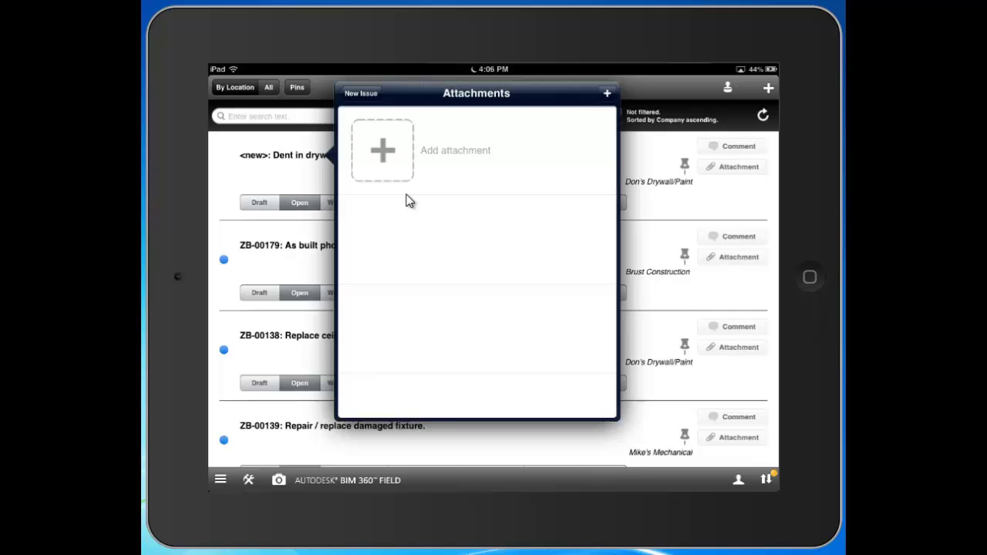
click(406, 195)
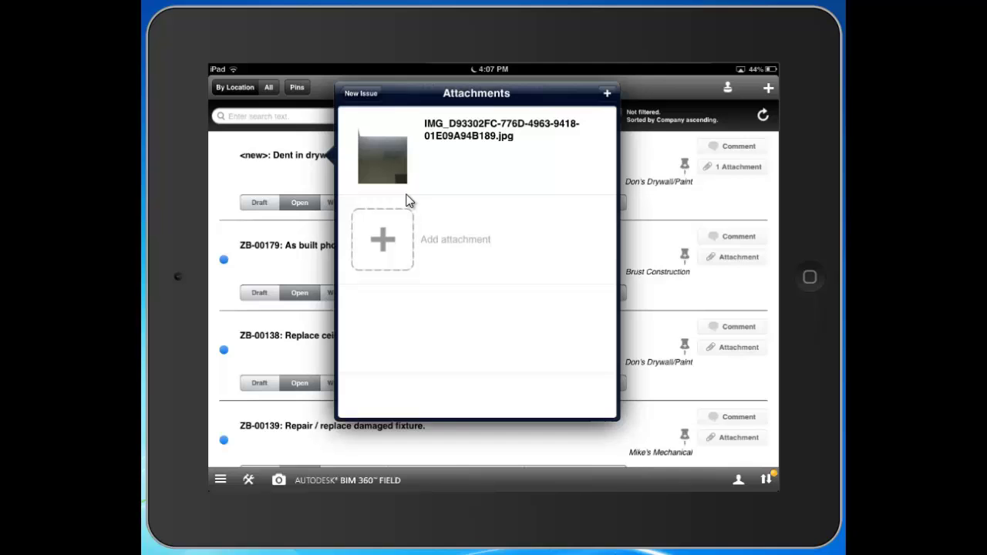
click(407, 194)
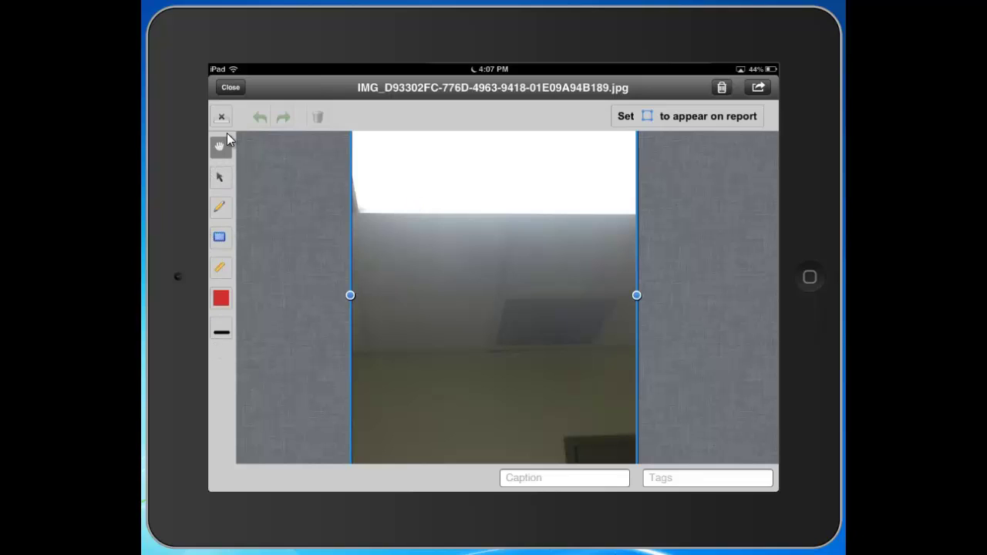
Circle the dent on the photo with a red freehand oval and close back to the issue list.
click(222, 210)
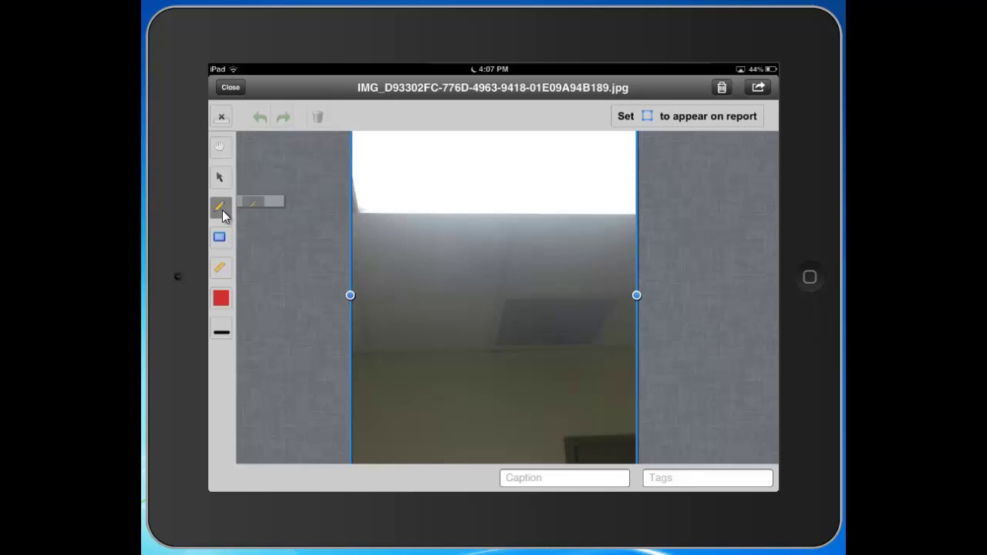
mouse_move(534, 185)
mouse_down()
mouse_move(454, 215)
mouse_move(510, 305)
mouse_move(532, 183)
mouse_up()
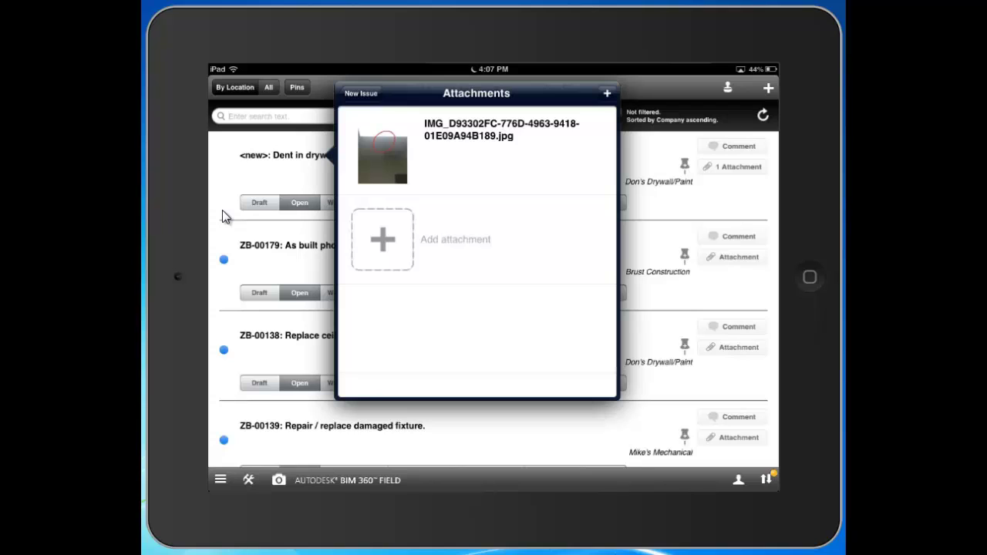
click(222, 216)
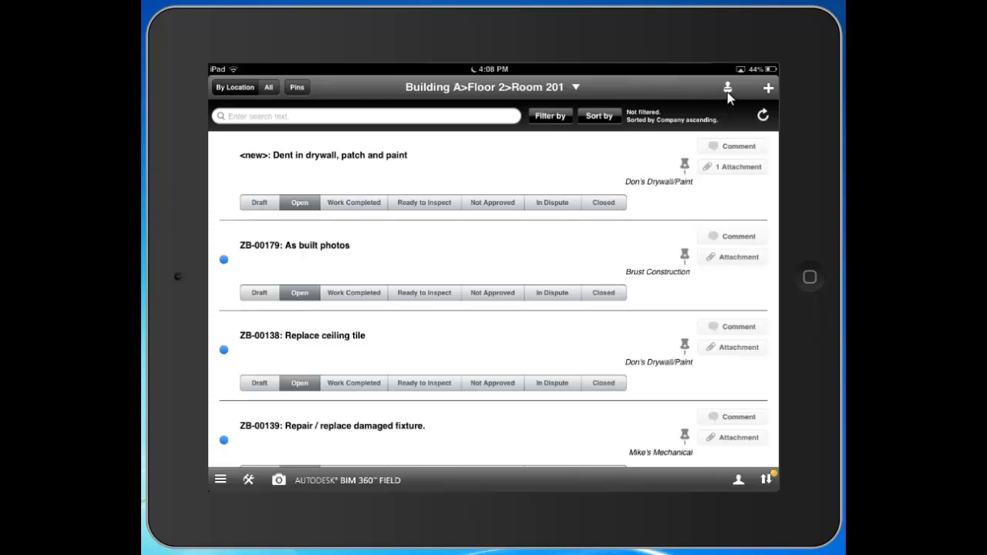
Hide the iPad simulator and resume the screen recorder's capture.
key(alt+F4)
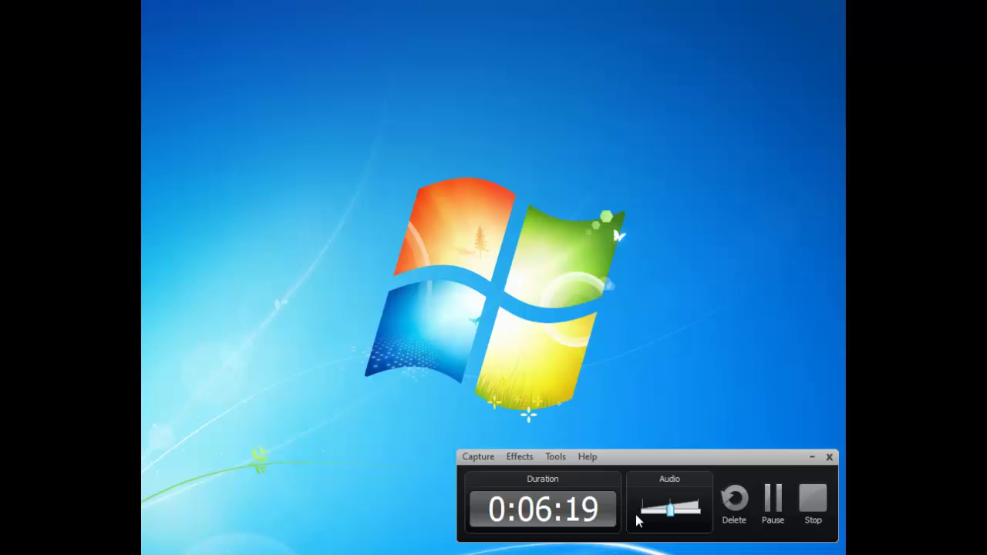
click(771, 502)
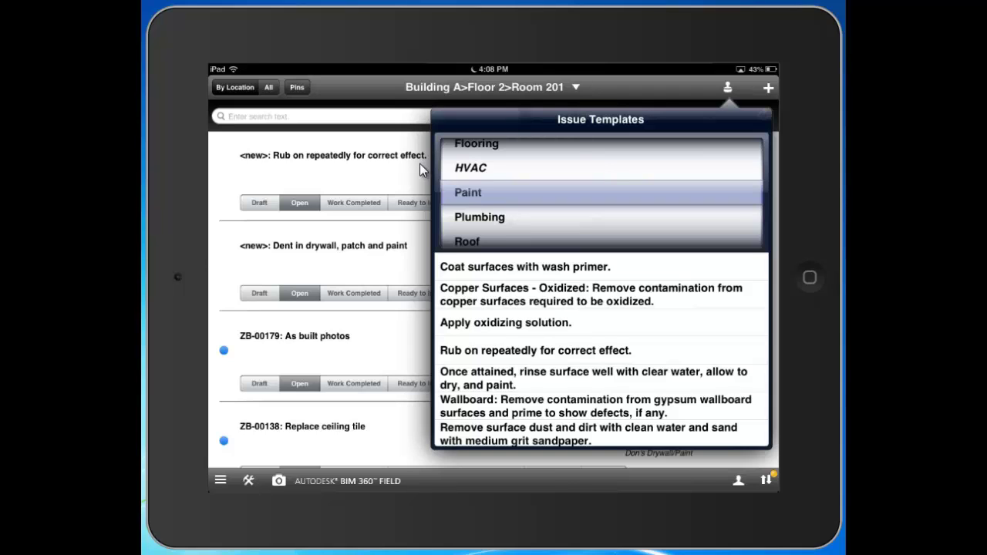
Dismiss the Issue Templates popover to reveal the 'Rub on repeatedly' issue in Room 201's list.
click(420, 163)
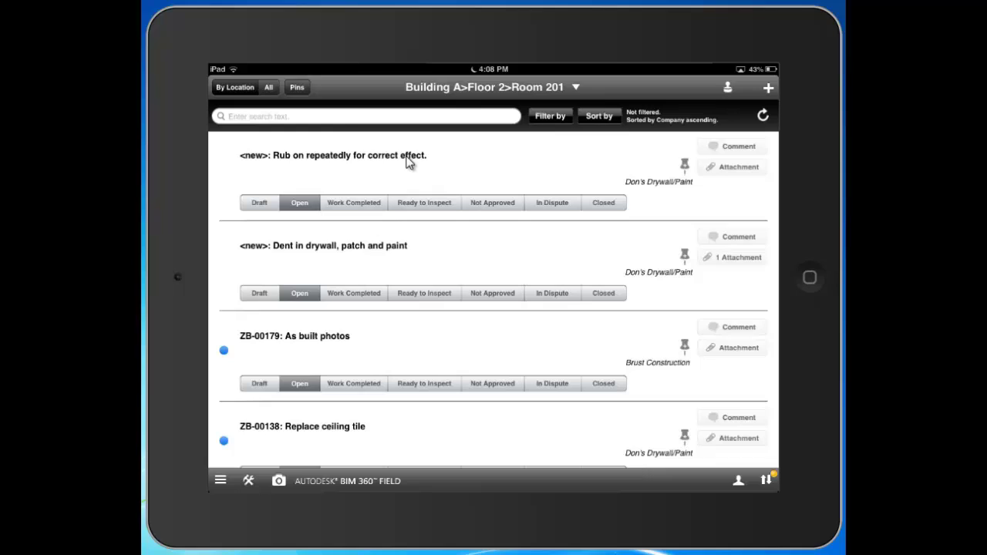